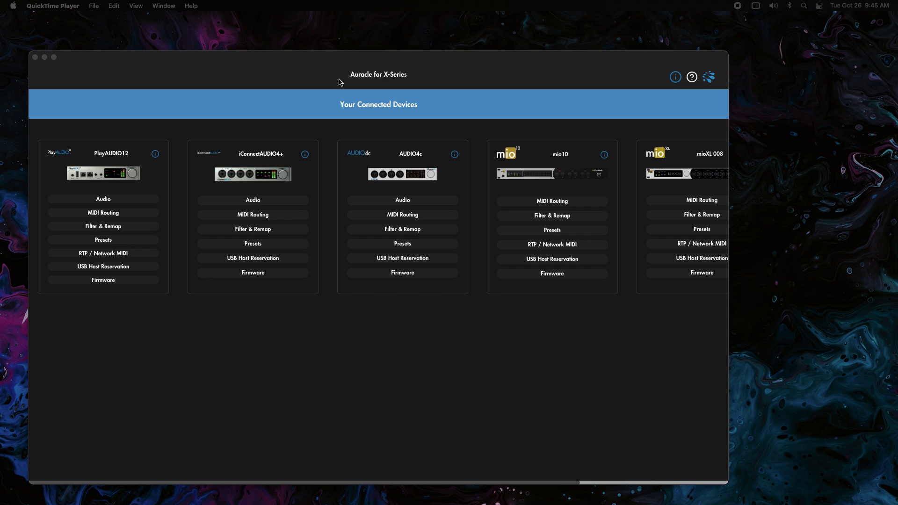
Bring Auracle forward and review the AUDIO4c and iConnectAUDIO4+ device information.
{"action": "left_click", "coordinate": [322, 73]}
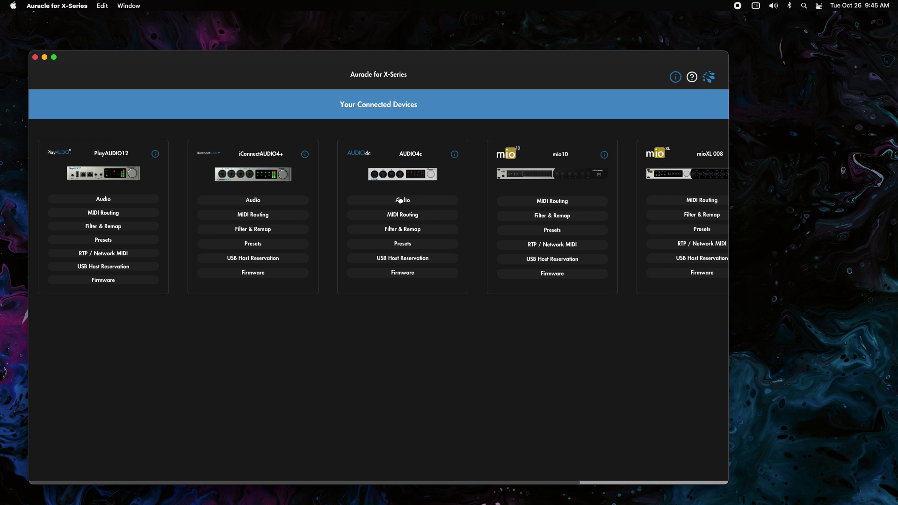
{"action": "left_click", "coordinate": [454, 154]}
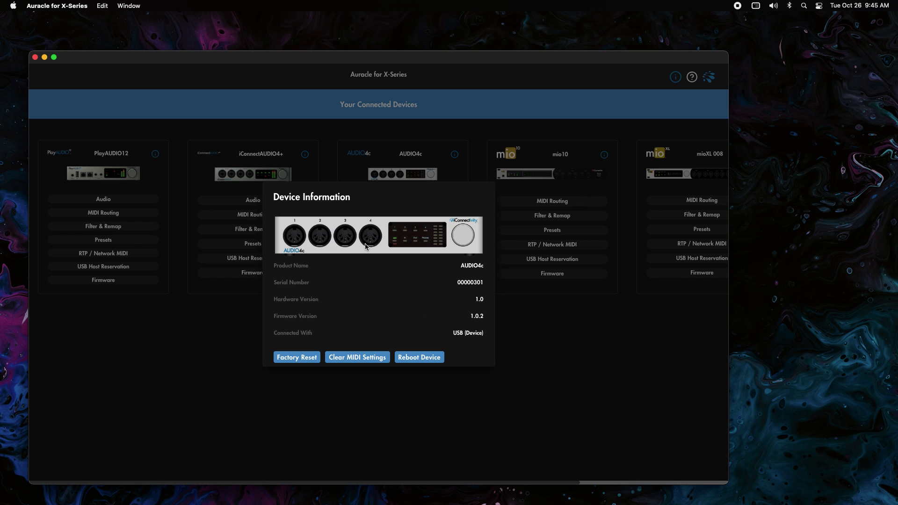
{"action": "left_click", "coordinate": [573, 350]}
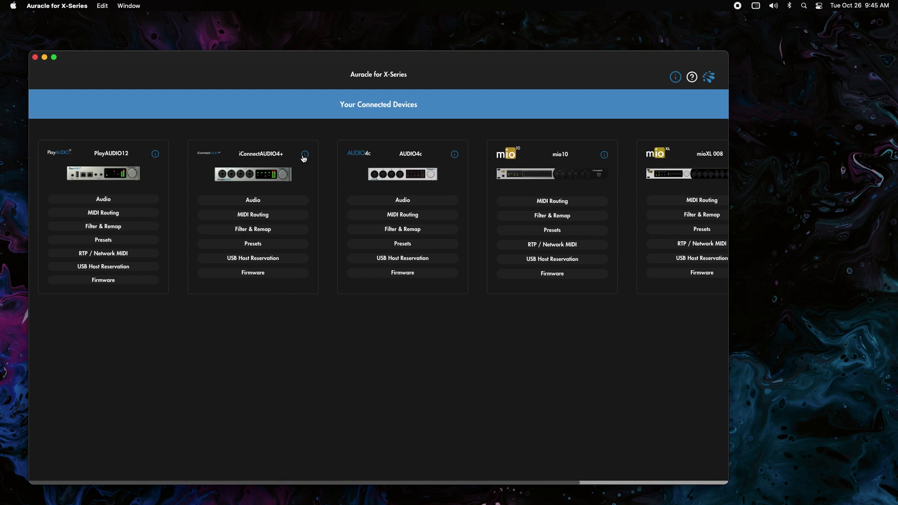
{"action": "left_click", "coordinate": [305, 155]}
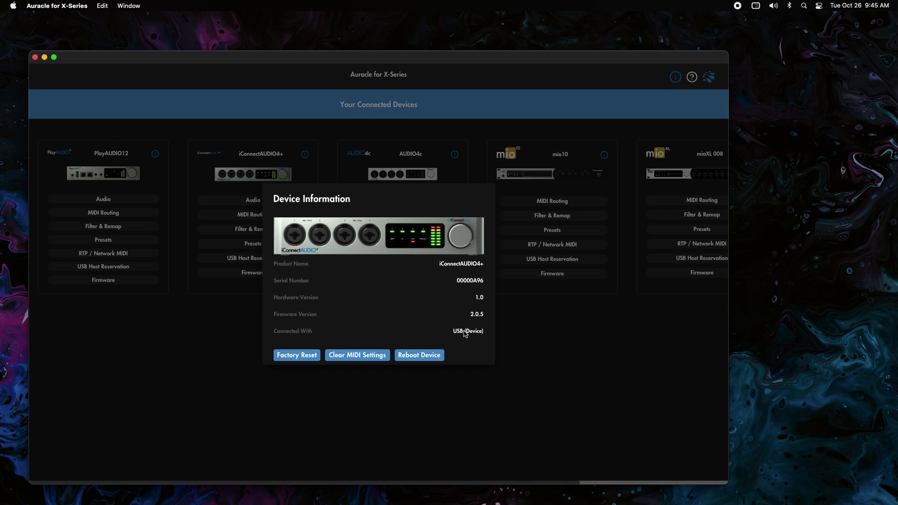
{"action": "left_click", "coordinate": [519, 341]}
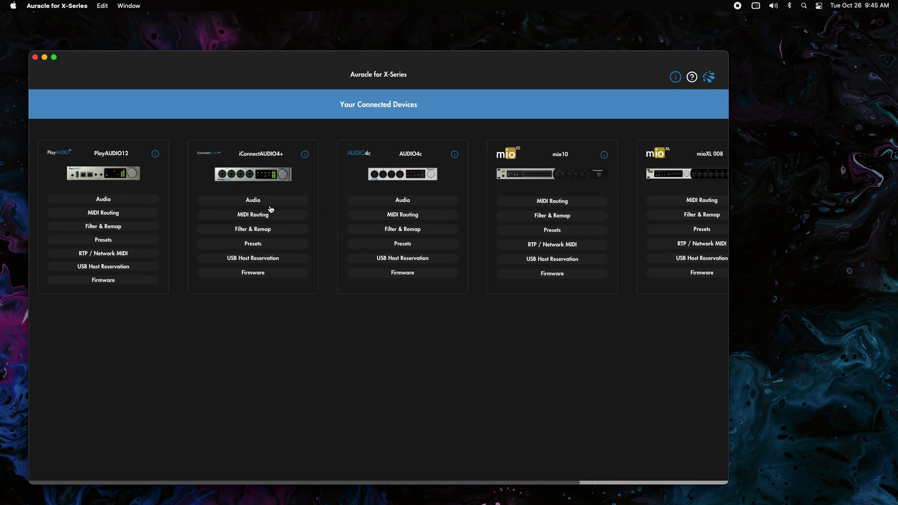
Open the AUDIO4c audio mixer page, returning to it after a detour to the device list.
{"action": "left_click", "coordinate": [409, 206]}
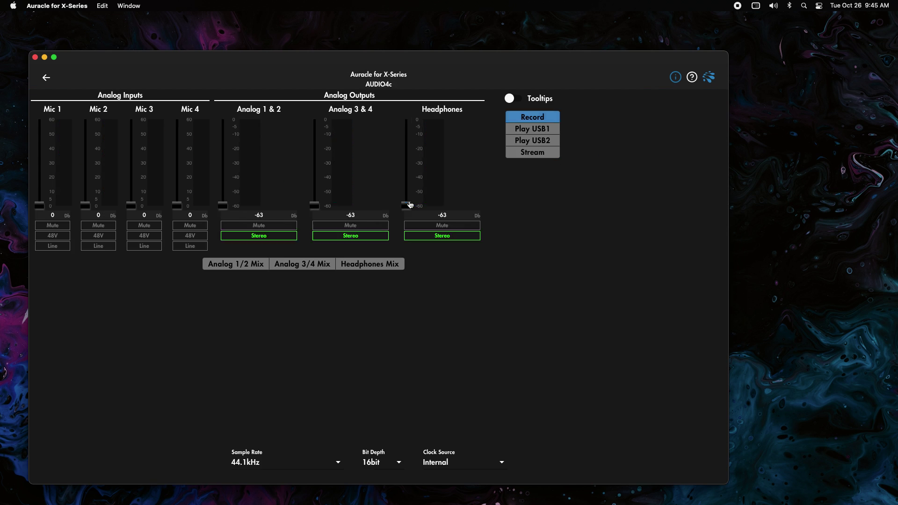
{"action": "left_click", "coordinate": [46, 78]}
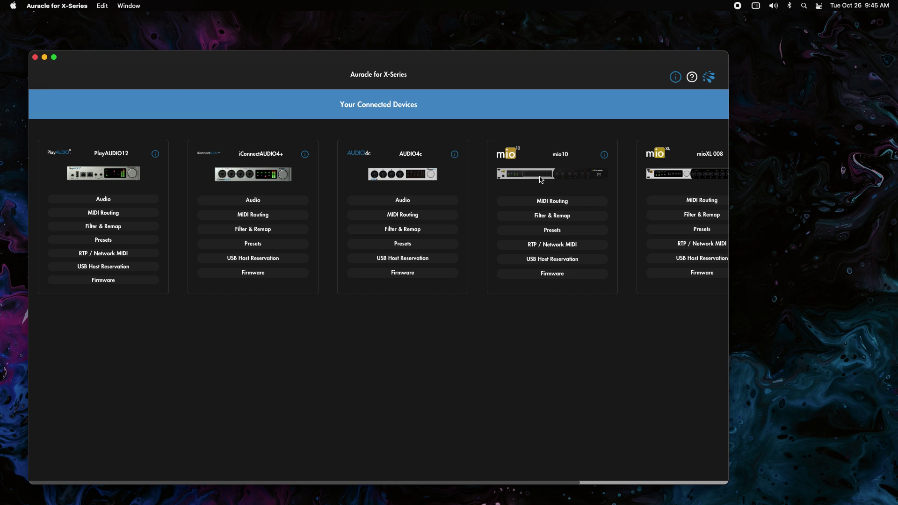
{"action": "left_click", "coordinate": [402, 201]}
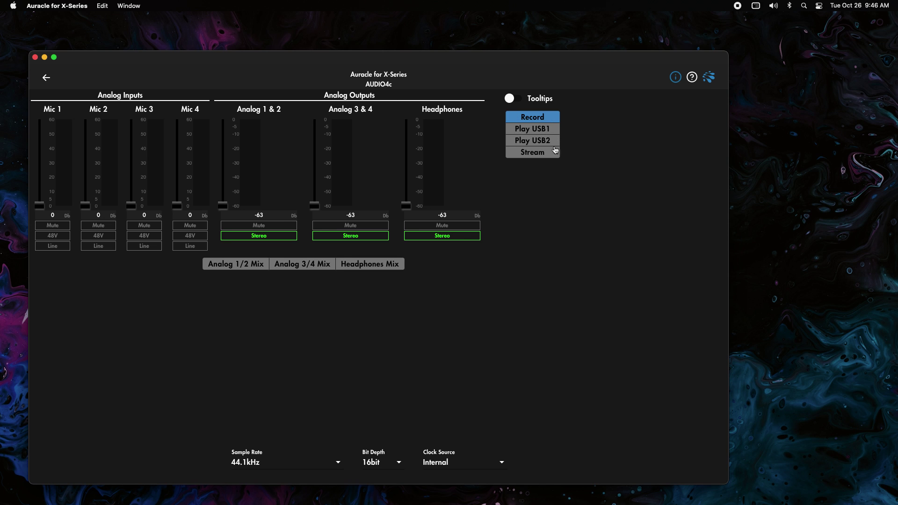
Select Play USB1 and raise Analog 1 & 2, Analog 3 & 4 and Headphones to 0 dB.
{"action": "left_click", "coordinate": [528, 131]}
{"action": "left_click_drag", "start_coordinate": [223, 206], "coordinate": [220, 91]}
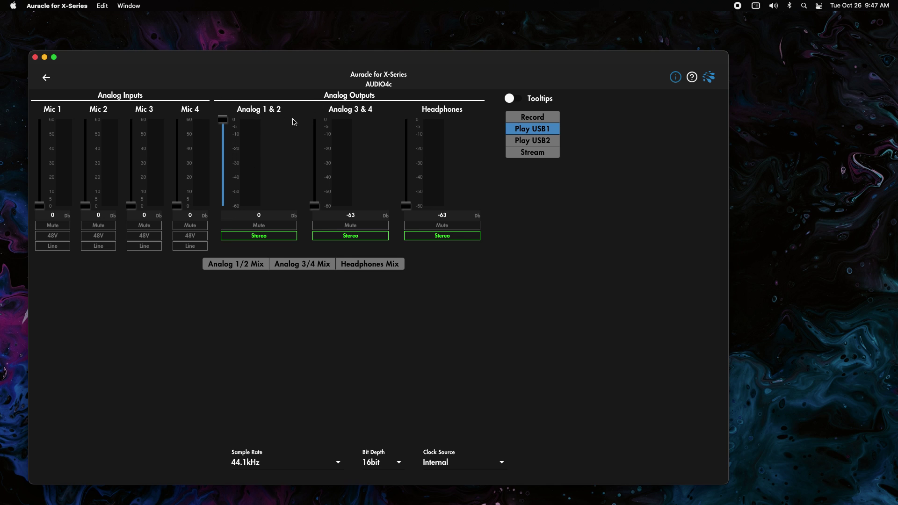
{"action": "left_click_drag", "start_coordinate": [316, 206], "coordinate": [320, 96]}
{"action": "left_click_drag", "start_coordinate": [407, 208], "coordinate": [406, 95]}
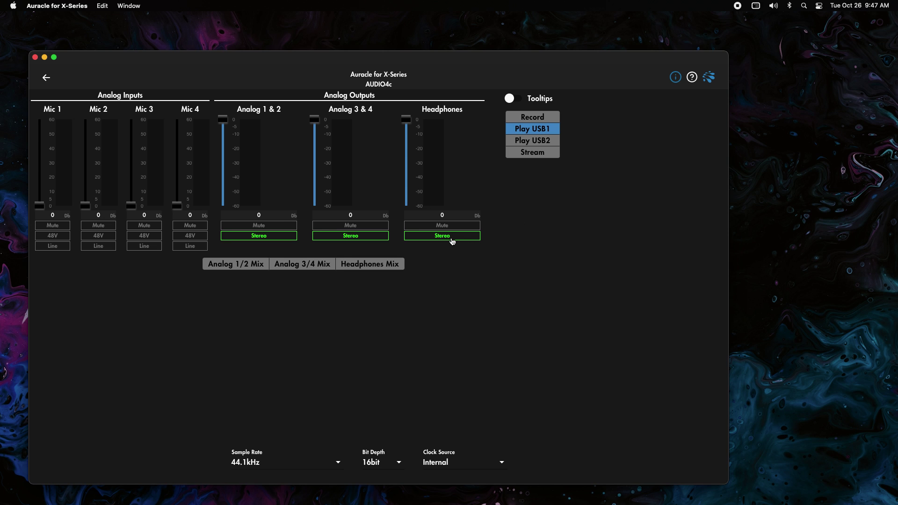
{"action": "left_click", "coordinate": [433, 236]}
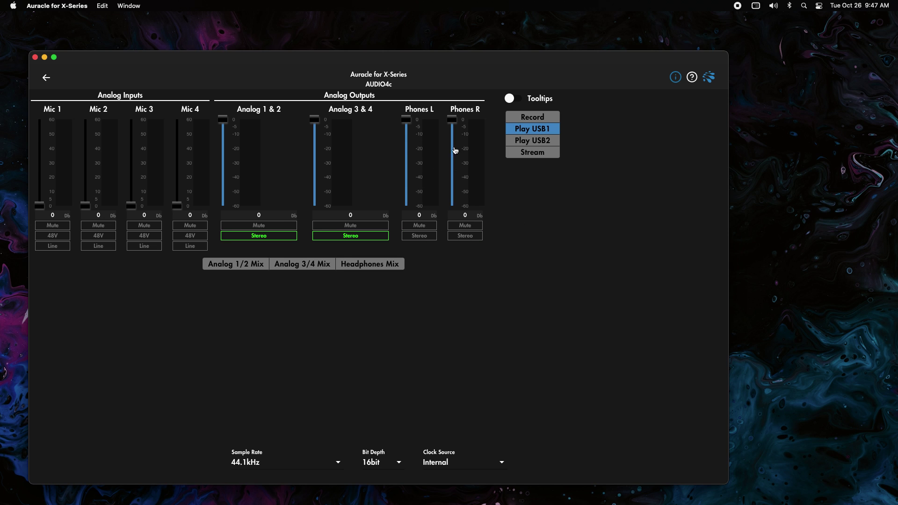
Keep headphones split into Phones L and Phones R, then show the Analog 1/2 Mix USB channels.
{"action": "left_click", "coordinate": [419, 237]}
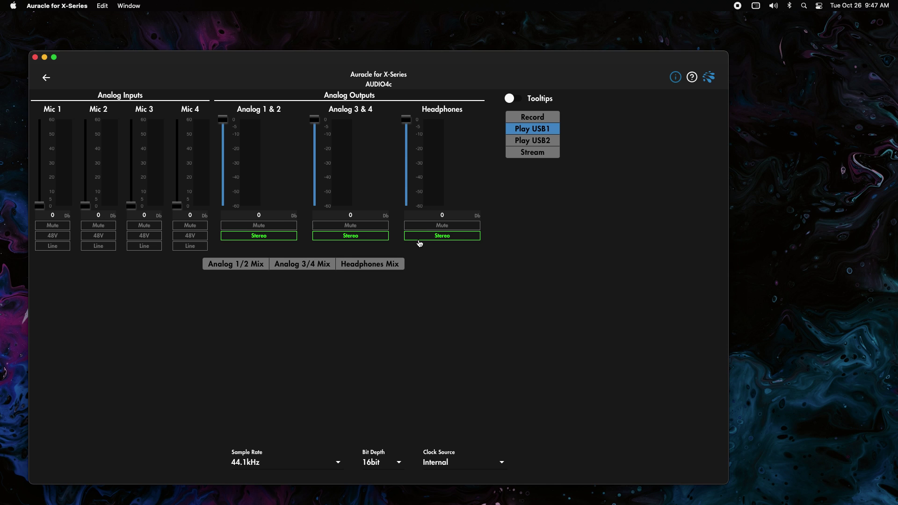
{"action": "left_click", "coordinate": [418, 236]}
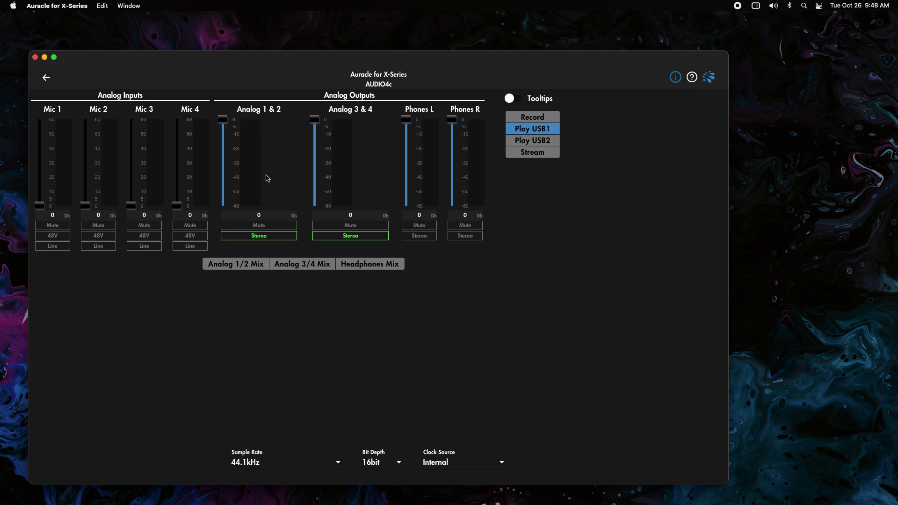
{"action": "left_click", "coordinate": [221, 265]}
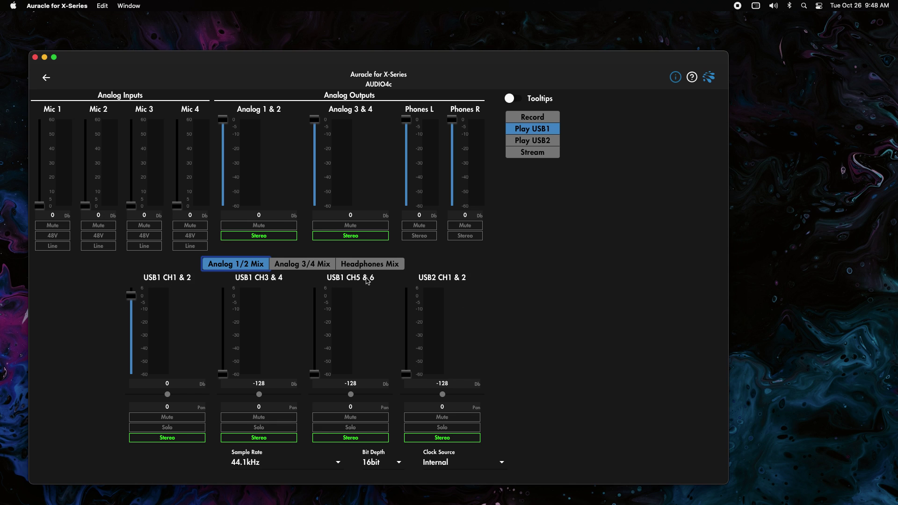
{"action": "left_click", "coordinate": [541, 145]}
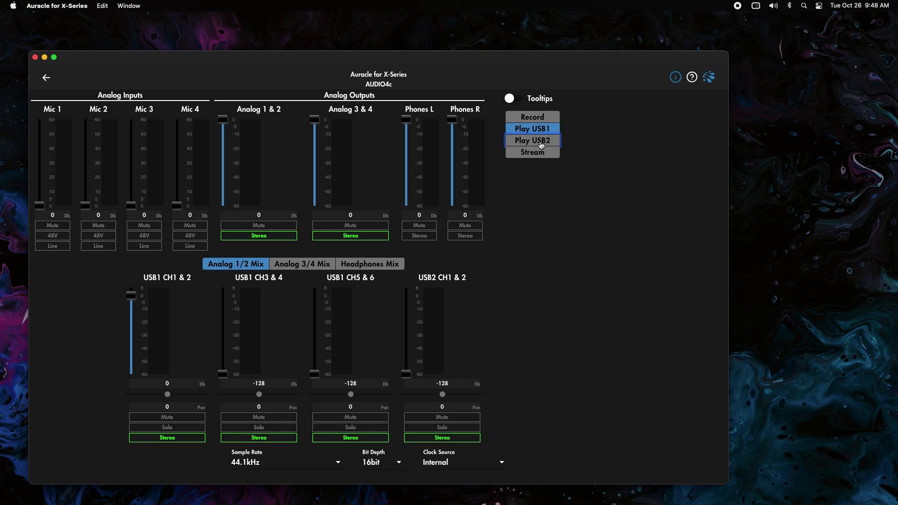
{"action": "left_click", "coordinate": [255, 266]}
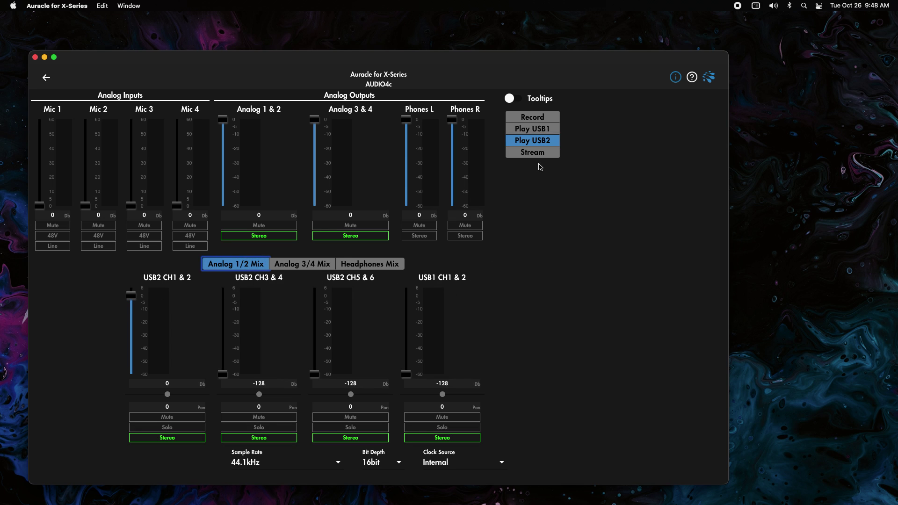
{"action": "left_click", "coordinate": [537, 133]}
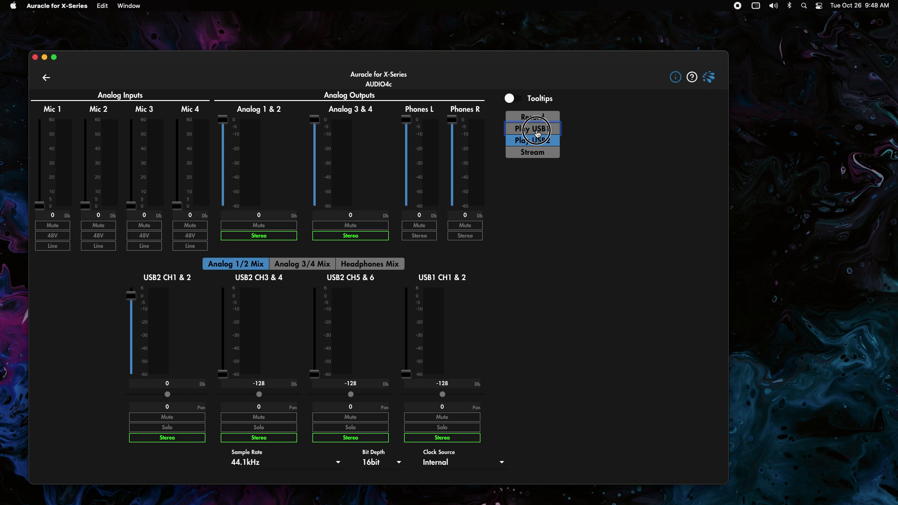
{"action": "left_click", "coordinate": [223, 262]}
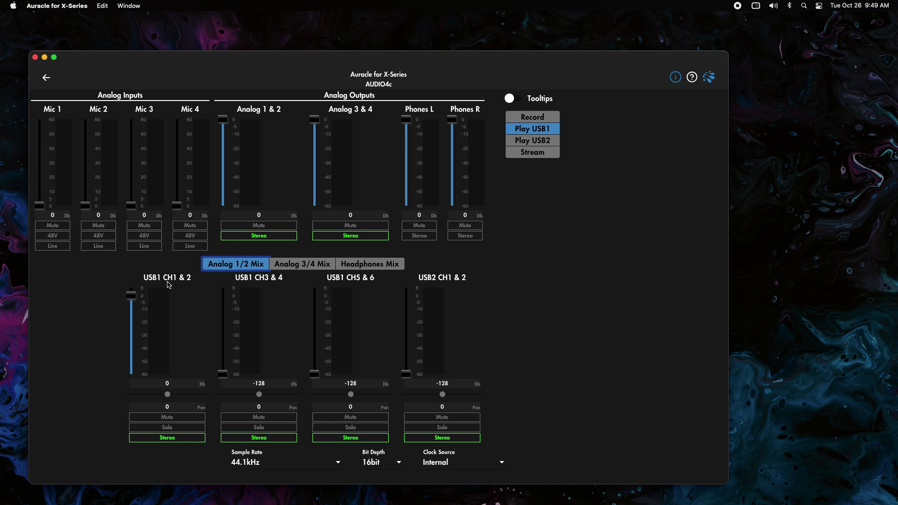
Unlink USB1 CH1 & 2, panning CH1 hard left and CH2 hard right.
{"action": "left_click", "coordinate": [179, 440]}
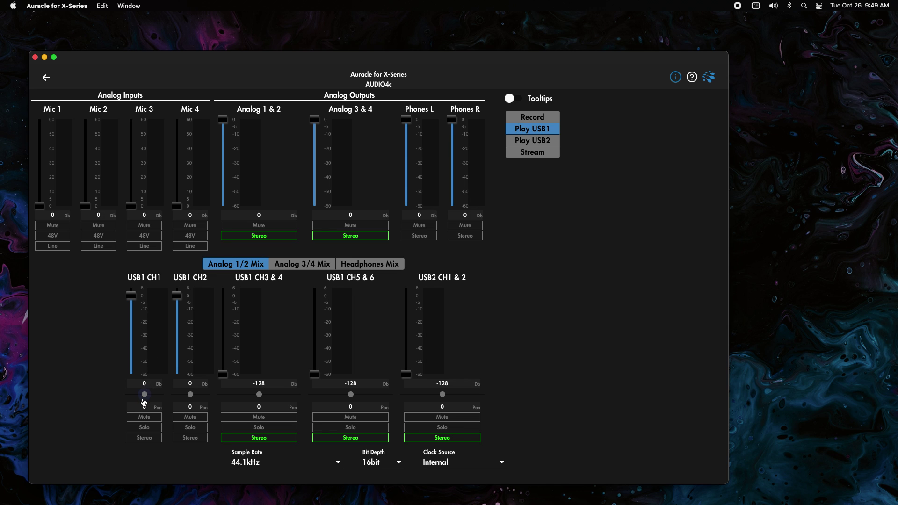
{"action": "left_click_drag", "start_coordinate": [145, 396], "coordinate": [55, 399]}
{"action": "left_click_drag", "start_coordinate": [190, 394], "coordinate": [220, 397]}
Set both USB1 CH1 and USB1 CH2 pan values to 0 (centre).
{"action": "double_click", "coordinate": [145, 406]}
{"action": "type", "text": "0"}
{"action": "key", "text": "Return"}
{"action": "double_click", "coordinate": [190, 406]}
{"action": "type", "text": "0"}
{"action": "key", "text": "Return"}
Relink USB1 CH1 & 2 as stereo, bring USB2 CH1 & 2 to -1, then view Analog 3/4 Mix.
{"action": "left_click", "coordinate": [187, 437]}
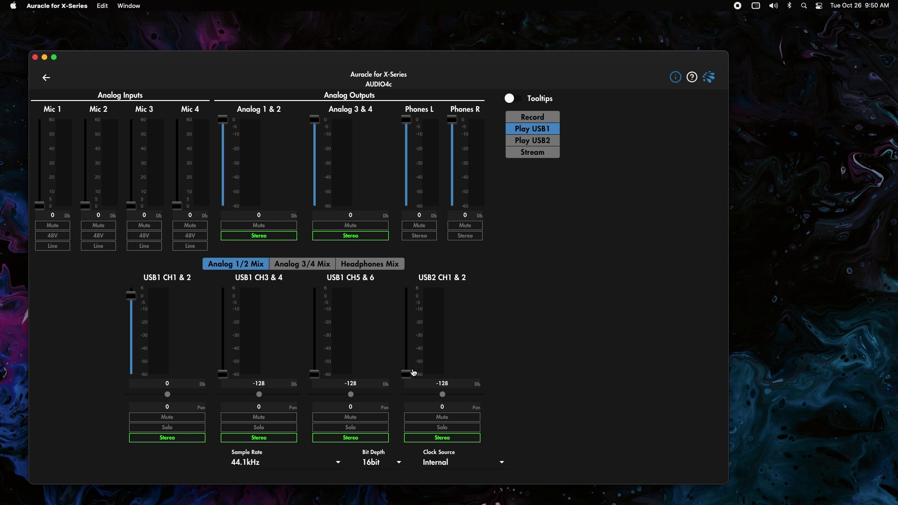
{"action": "left_click_drag", "start_coordinate": [406, 373], "coordinate": [408, 449]}
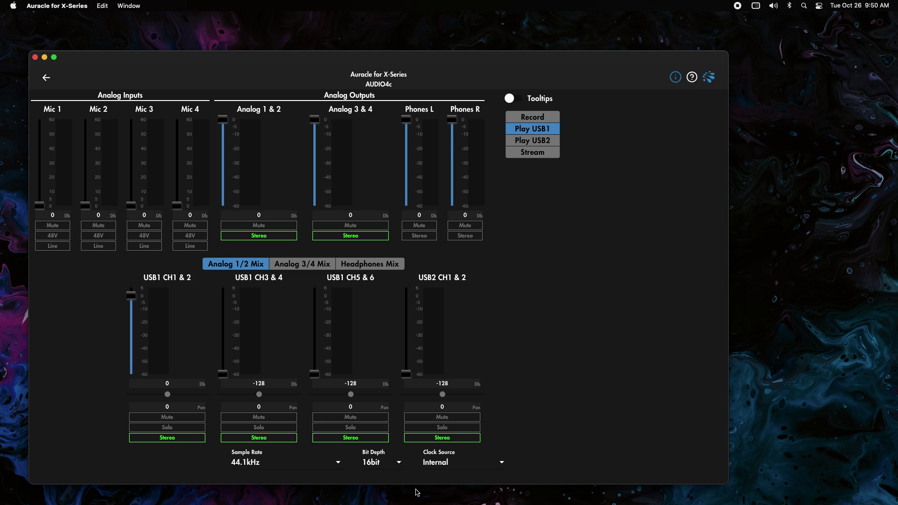
{"action": "left_click", "coordinate": [302, 265]}
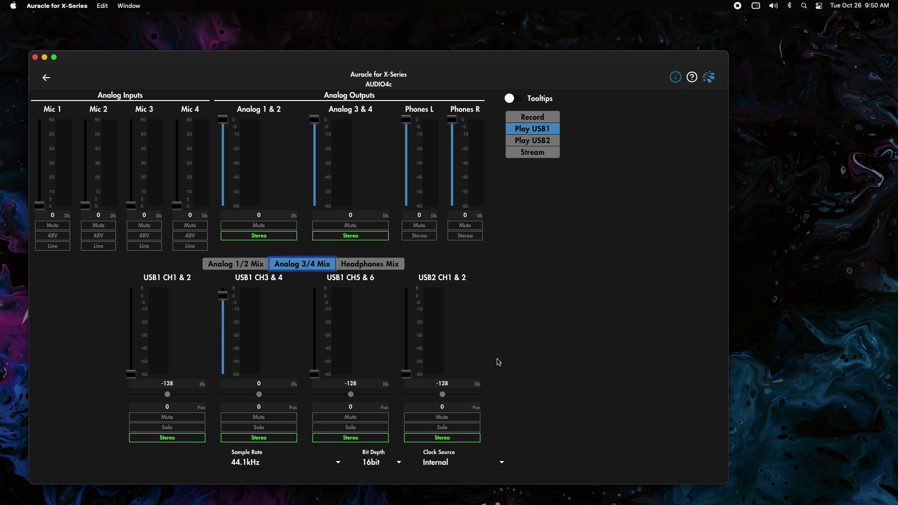
In the Headphones Mix, unlink USB1 CH5 & 6, panning CH5 to -127 and CH6 to 127.
{"action": "left_click", "coordinate": [366, 268]}
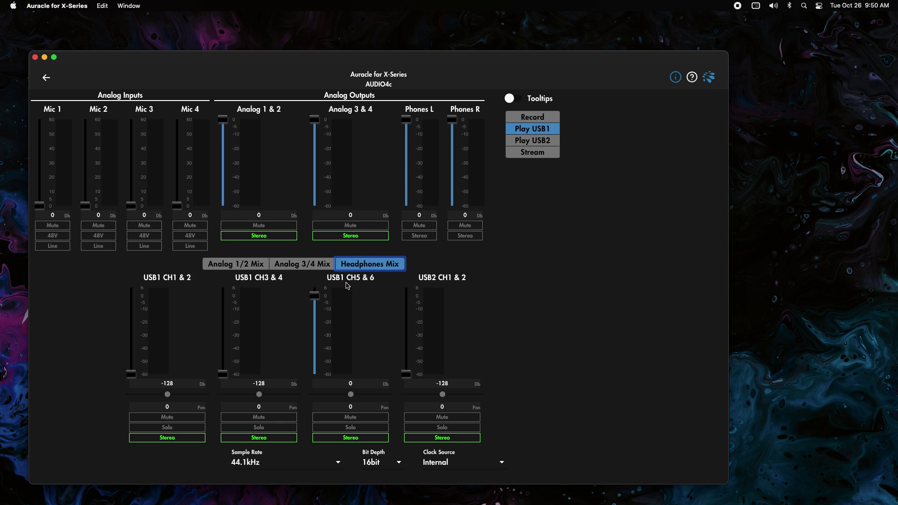
{"action": "left_click", "coordinate": [356, 438]}
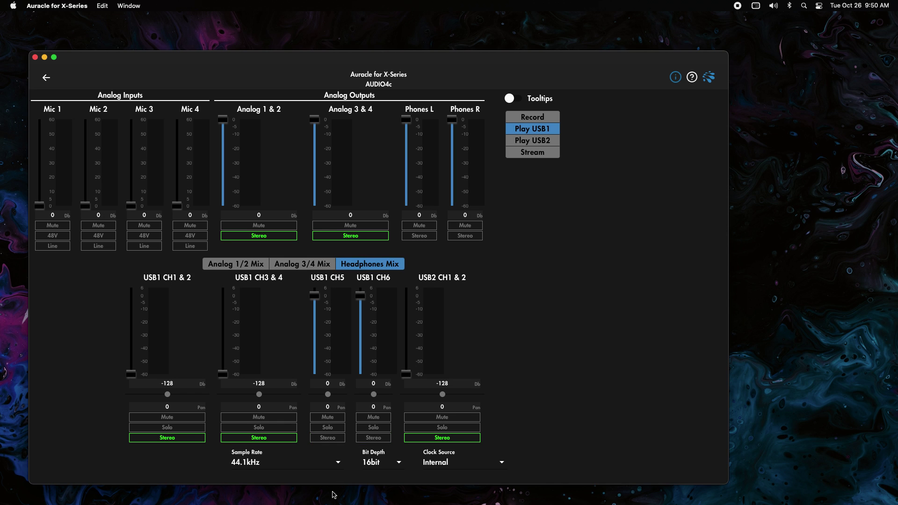
{"action": "left_click_drag", "start_coordinate": [332, 397], "coordinate": [253, 388]}
{"action": "left_click_drag", "start_coordinate": [374, 396], "coordinate": [491, 395]}
{"action": "left_click_drag", "start_coordinate": [40, 209], "coordinate": [175, 140]}
{"action": "left_click_drag", "start_coordinate": [175, 141], "coordinate": [175, 217]}
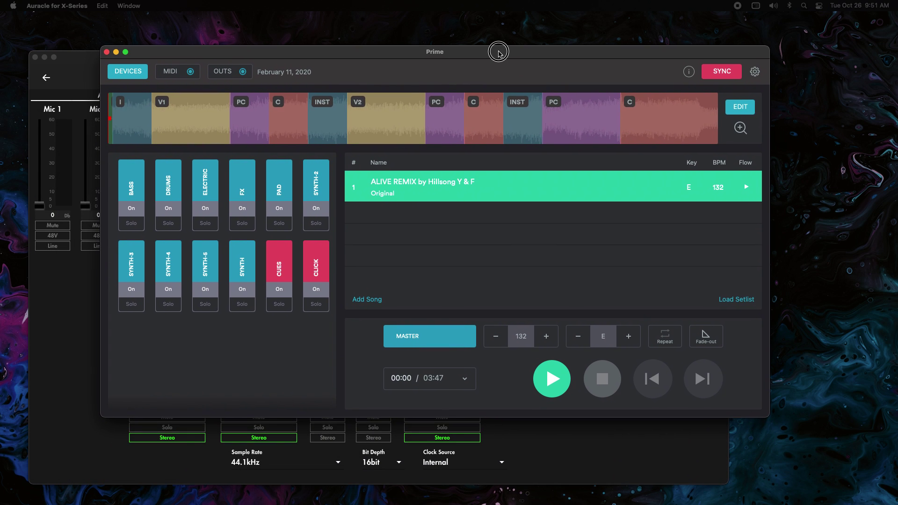
Confirm AUDIO4c as Prime's output device and display each stem's output channel assignments.
{"action": "left_click", "coordinate": [499, 52]}
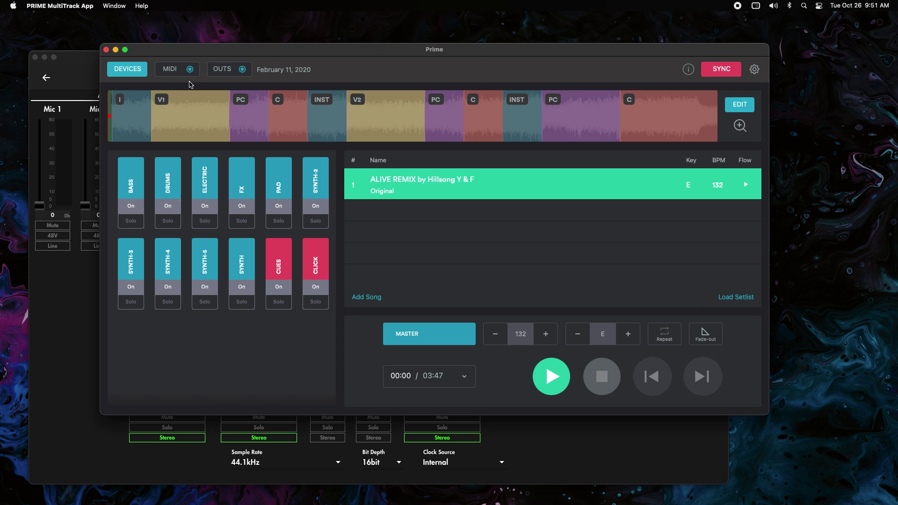
{"action": "left_click", "coordinate": [125, 71]}
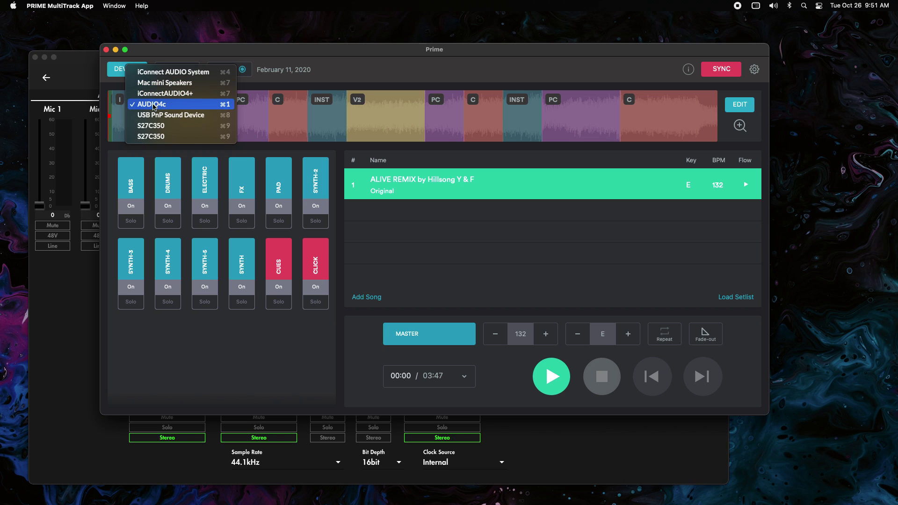
{"action": "left_click", "coordinate": [227, 104]}
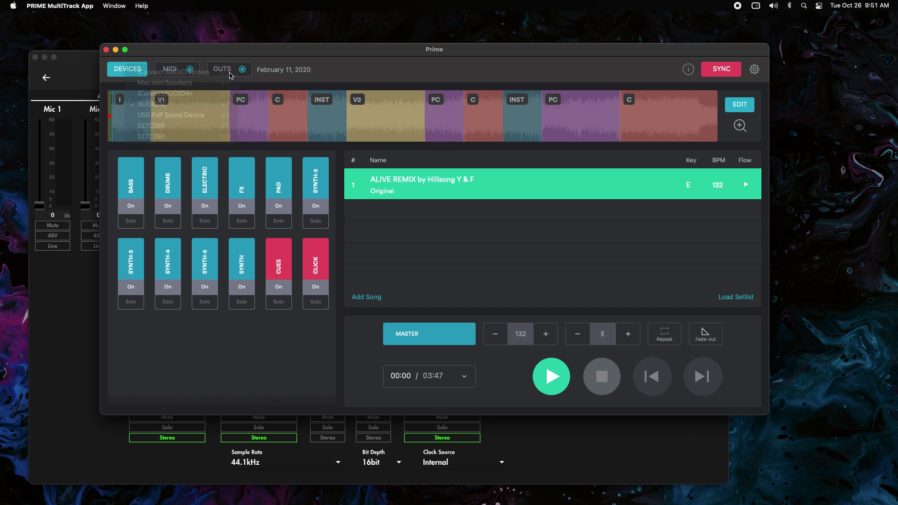
{"action": "left_click", "coordinate": [226, 74]}
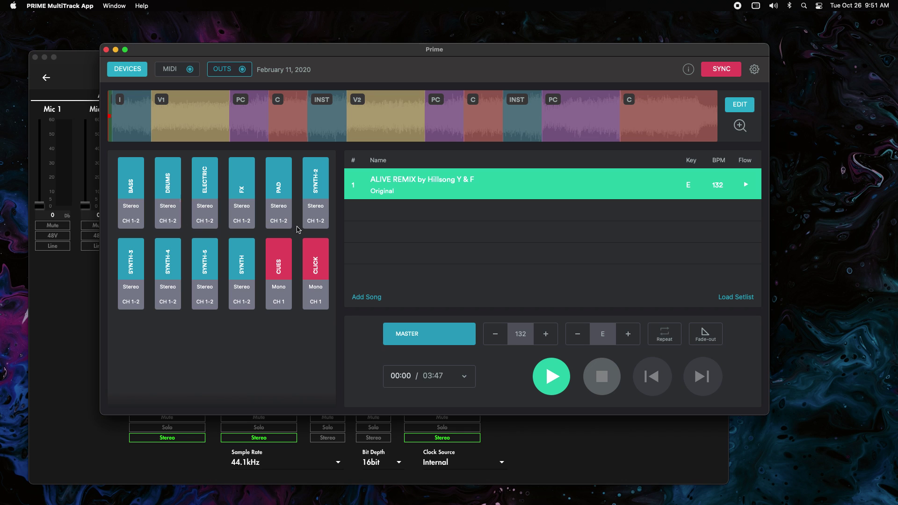
Route the BASS, DRUMS and FX stems to CH 3-4.
{"action": "left_click", "coordinate": [140, 224]}
{"action": "left_click", "coordinate": [169, 222]}
{"action": "left_click", "coordinate": [241, 221]}
Send CUES to CH 5 and CLICK to CH 6, then start the song.
{"action": "left_click", "coordinate": [279, 302]}
{"action": "left_click", "coordinate": [279, 302]}
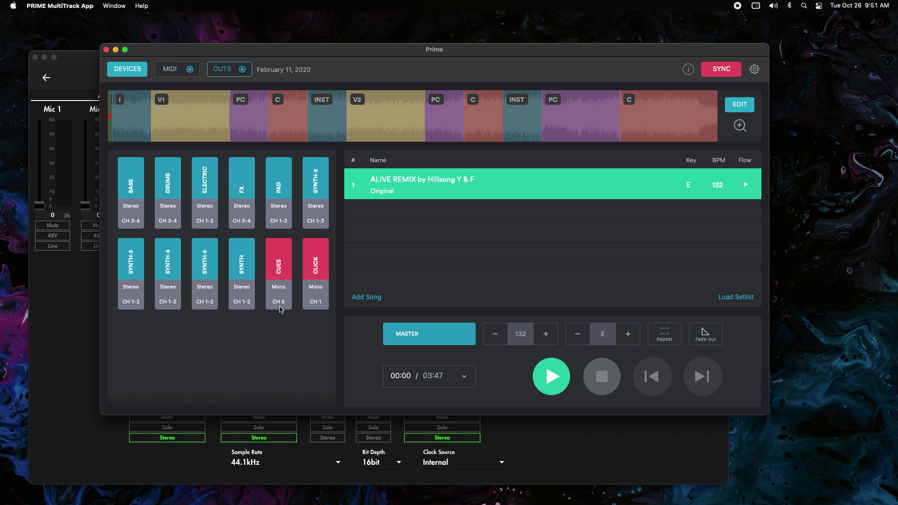
{"action": "left_click", "coordinate": [311, 305]}
{"action": "left_click", "coordinate": [311, 305]}
{"action": "left_click", "coordinate": [312, 306]}
{"action": "left_click", "coordinate": [312, 306]}
{"action": "left_click", "coordinate": [312, 305]}
{"action": "left_click", "coordinate": [312, 305]}
{"action": "left_click", "coordinate": [312, 305]}
{"action": "left_click", "coordinate": [550, 378]}
Bring Auracle forward and reposition it to watch output meters and USB mix faders during playback.
{"action": "left_click", "coordinate": [54, 363]}
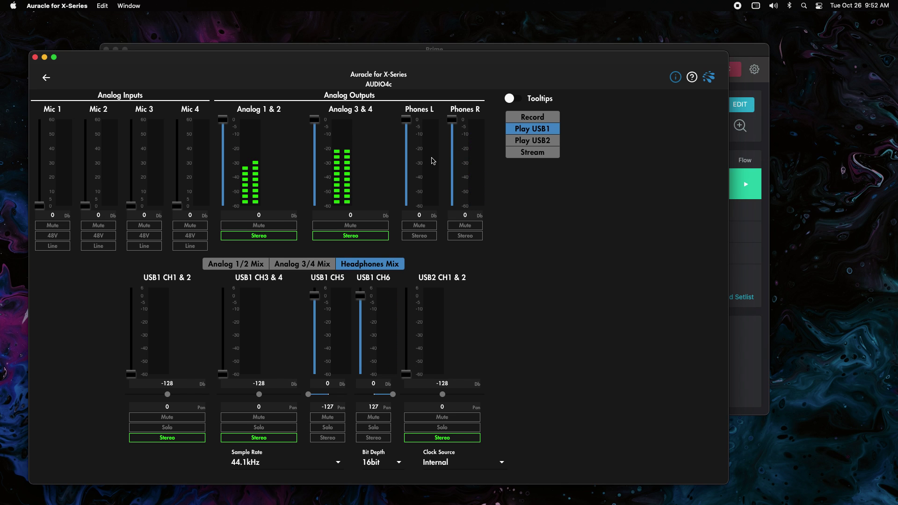
{"action": "left_click_drag", "start_coordinate": [450, 72], "coordinate": [455, 282]}
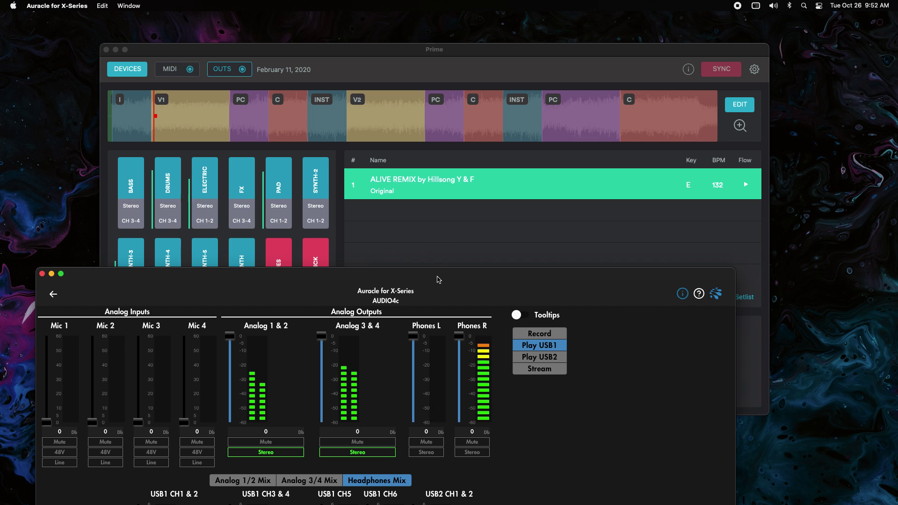
{"action": "left_click_drag", "start_coordinate": [438, 278], "coordinate": [445, 118]}
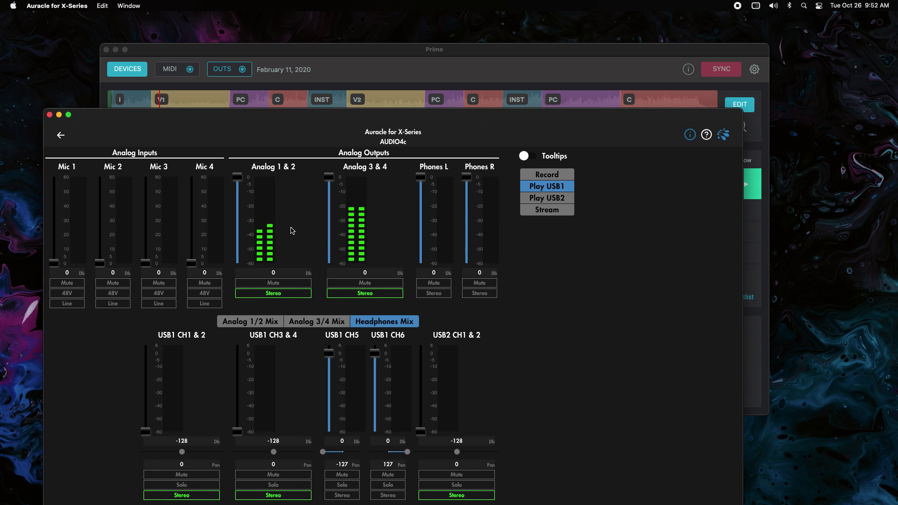
Stop the song, check Auracle's sample rate settings, and close the Prime window.
{"action": "left_click", "coordinate": [419, 82]}
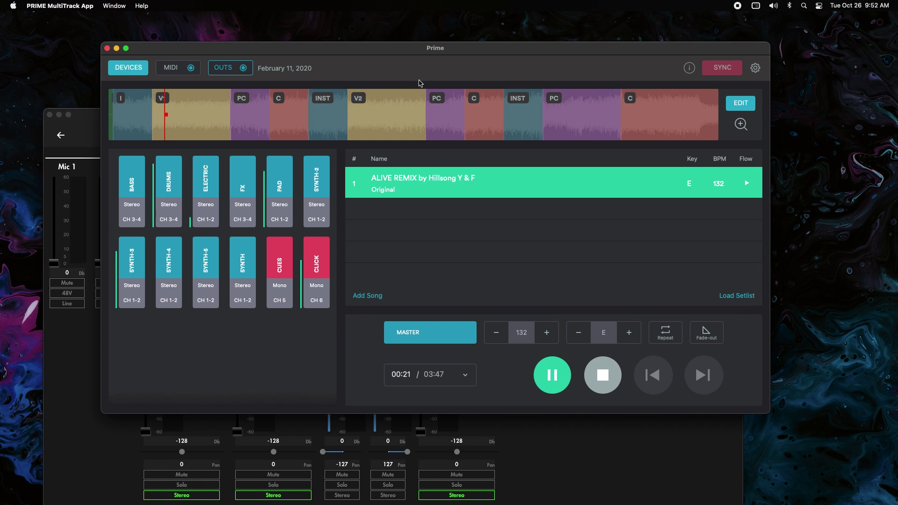
{"action": "left_click", "coordinate": [602, 375]}
{"action": "left_click", "coordinate": [64, 408]}
{"action": "left_click_drag", "start_coordinate": [255, 117], "coordinate": [244, 47]}
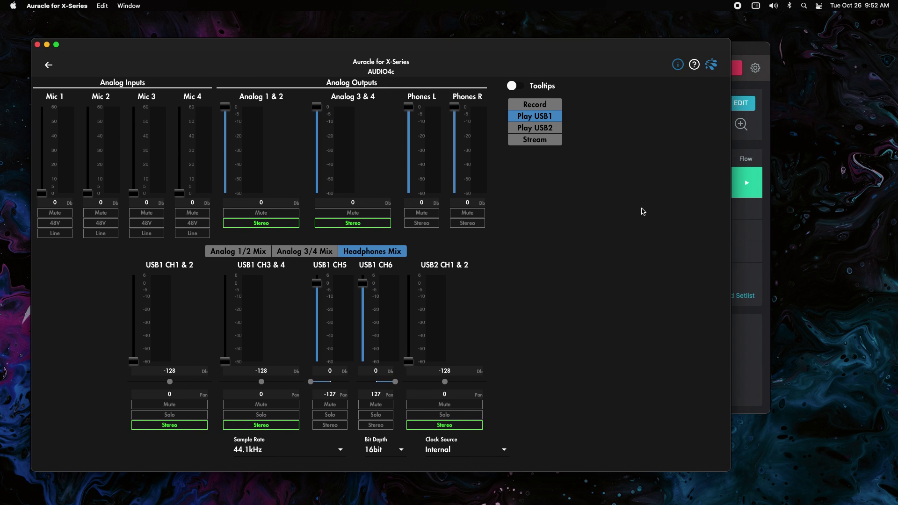
{"action": "left_click", "coordinate": [742, 271]}
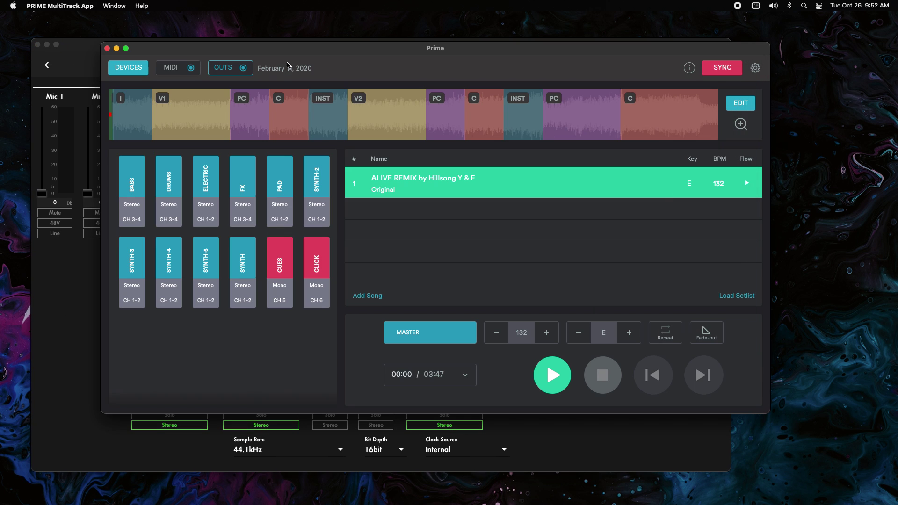
{"action": "left_click", "coordinate": [107, 48]}
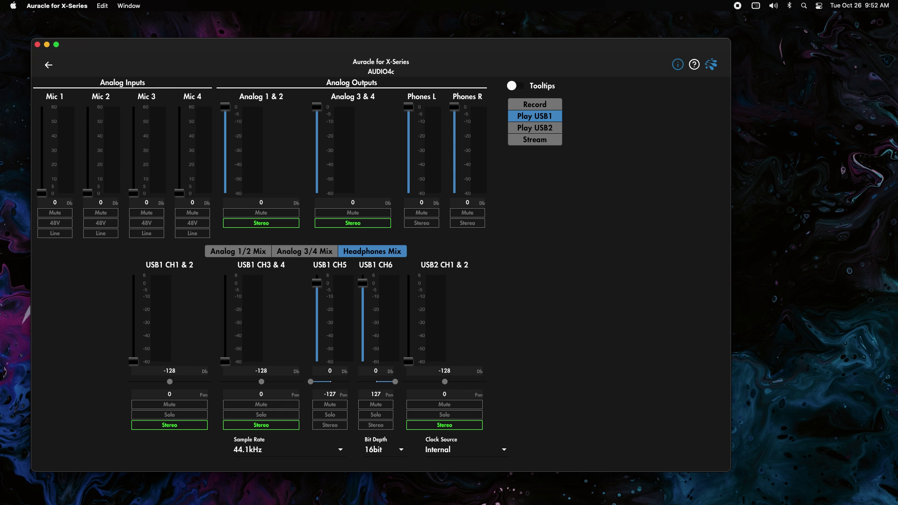
Move the Playback window left and review its general, bus output and track-to-bus settings.
{"action": "left_click_drag", "start_coordinate": [728, 94], "coordinate": [543, 106]}
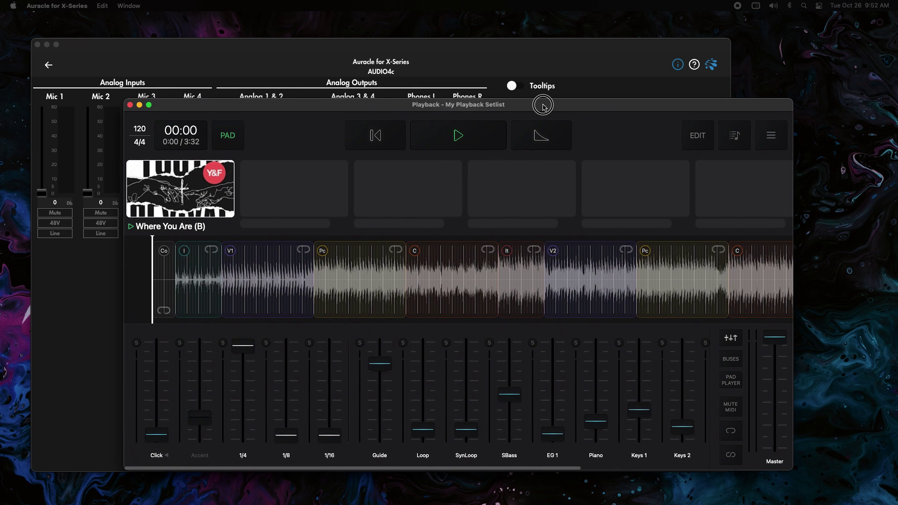
{"action": "left_click", "coordinate": [770, 135]}
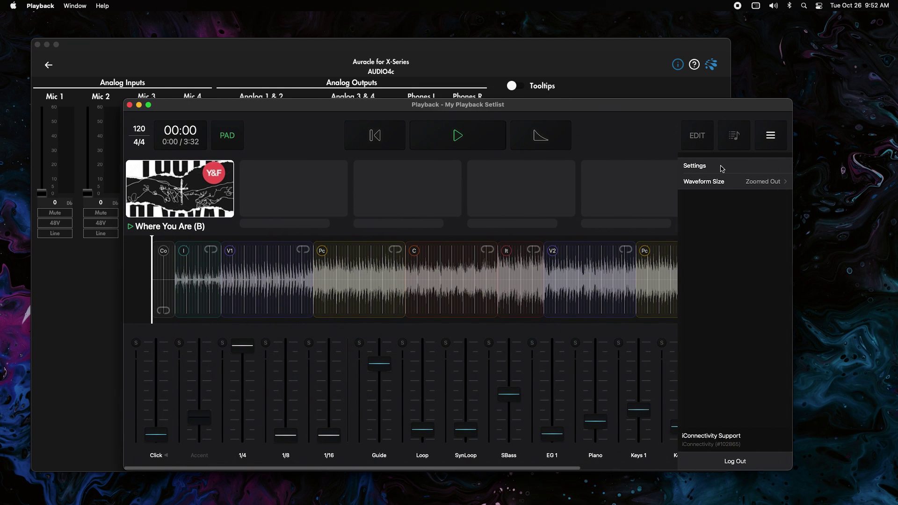
{"action": "left_click", "coordinate": [711, 167]}
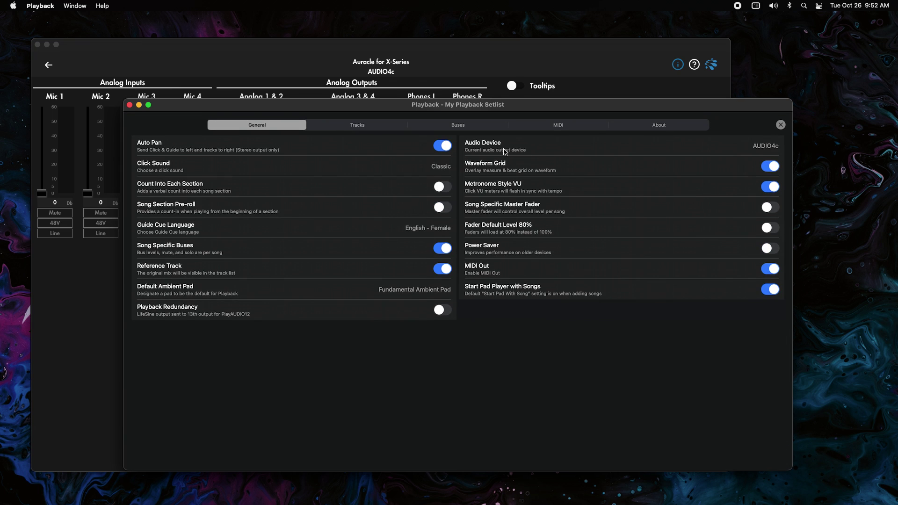
{"action": "left_click", "coordinate": [465, 129]}
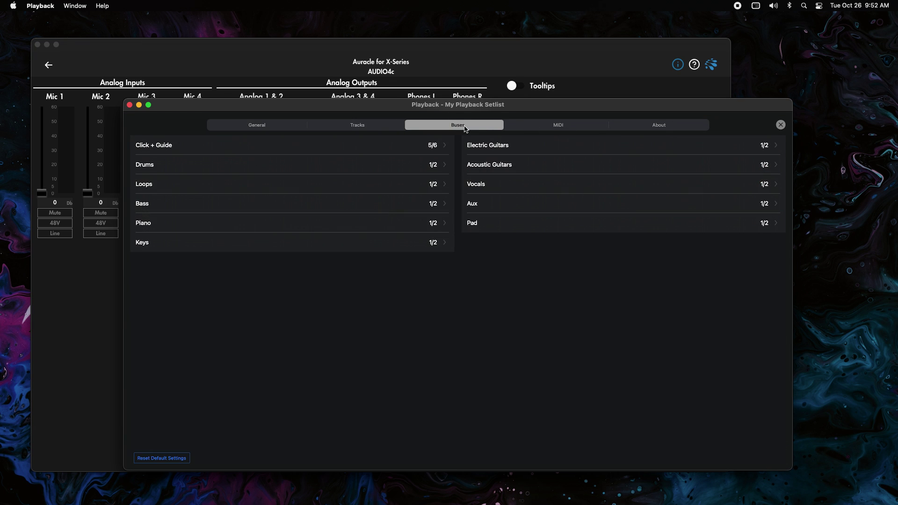
{"action": "left_click", "coordinate": [370, 125]}
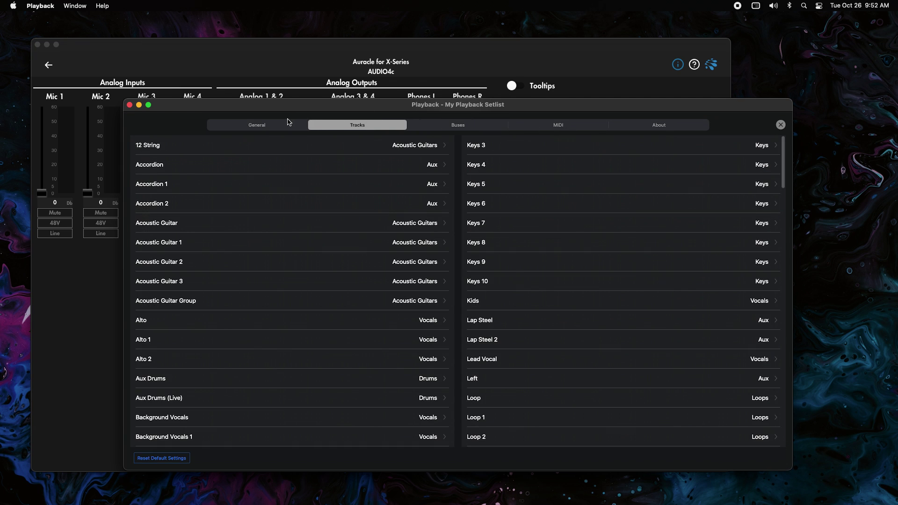
{"action": "left_click", "coordinate": [289, 122]}
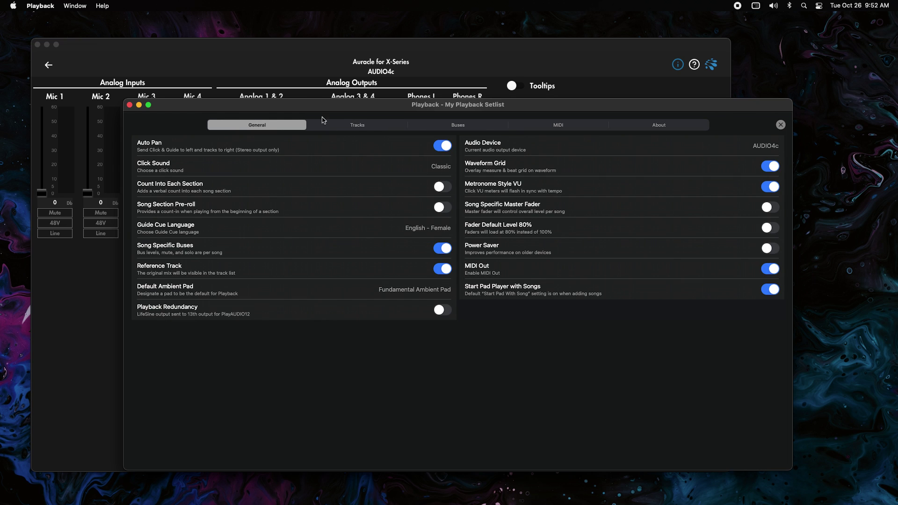
{"action": "left_click", "coordinate": [781, 125]}
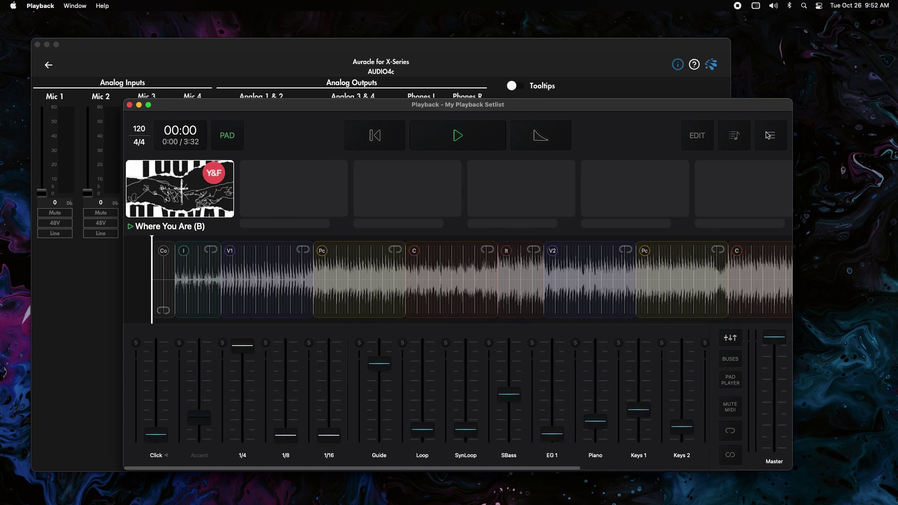
Set Playback's audio output device to AUDIO4c, then show the bus routing settings.
{"action": "left_click", "coordinate": [768, 135]}
{"action": "left_click", "coordinate": [686, 167]}
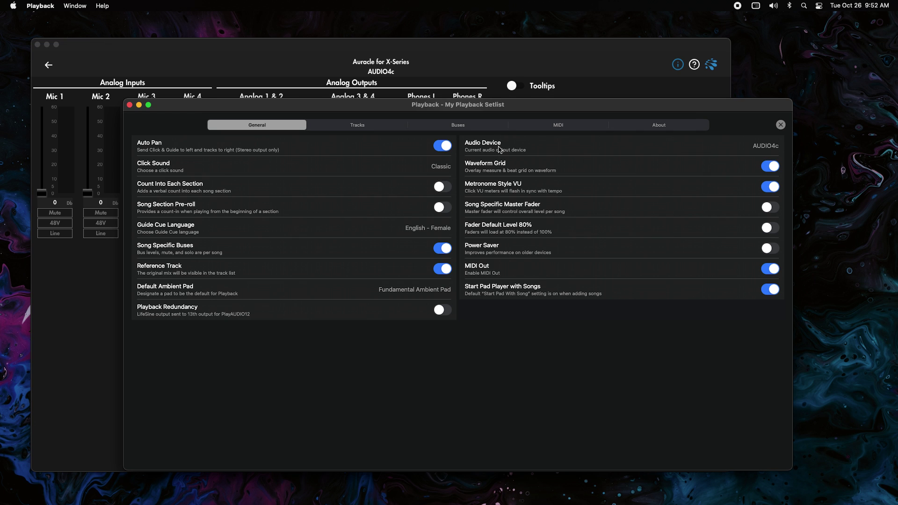
{"action": "left_click", "coordinate": [765, 146]}
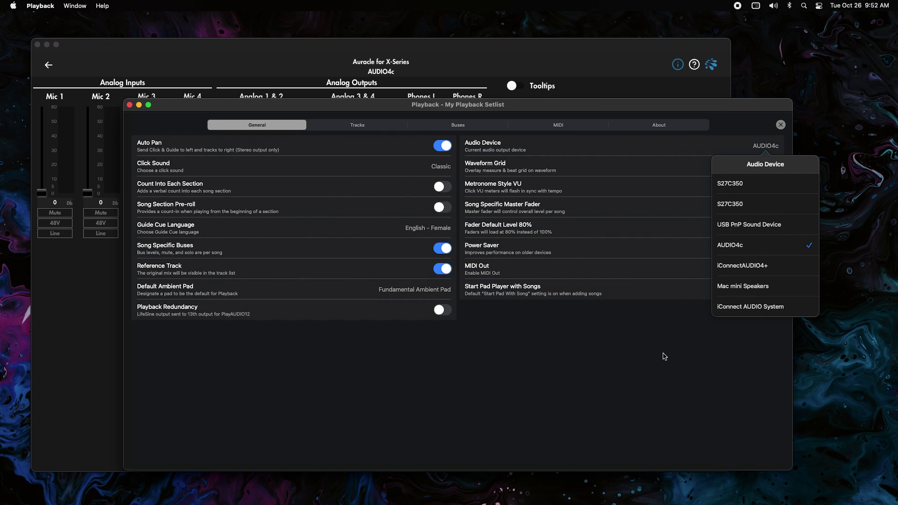
{"action": "left_click", "coordinate": [723, 254]}
{"action": "left_click", "coordinate": [444, 126]}
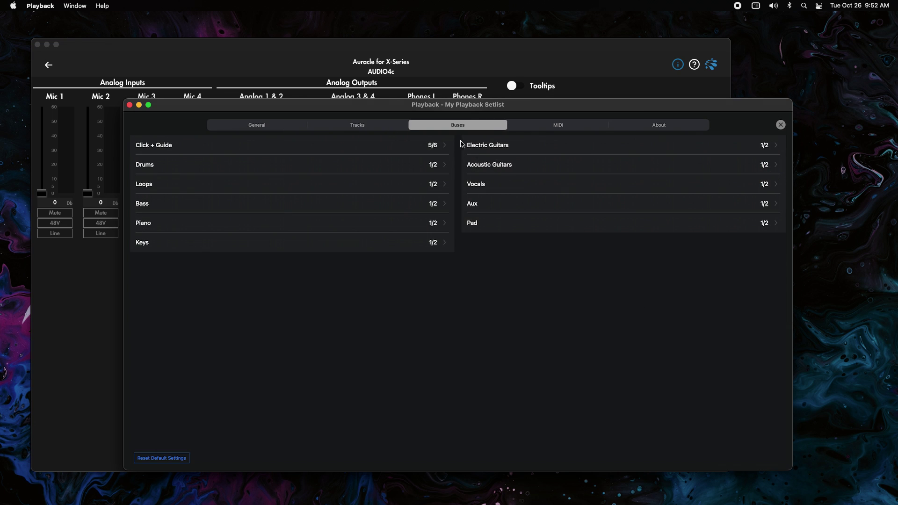
Route the Drums, Loops and Bass buses to outputs 3/4.
{"action": "left_click", "coordinate": [433, 165]}
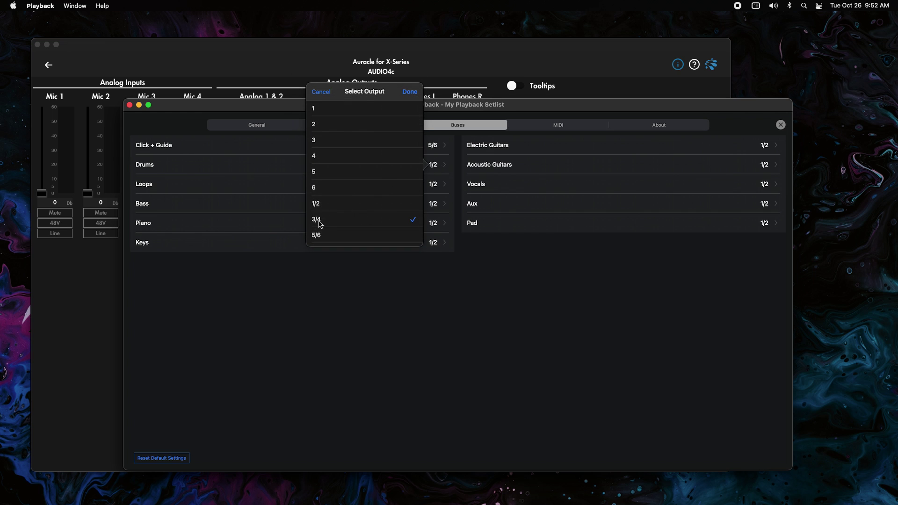
{"action": "left_click", "coordinate": [436, 183]}
{"action": "left_click", "coordinate": [433, 164]}
{"action": "left_click", "coordinate": [408, 92]}
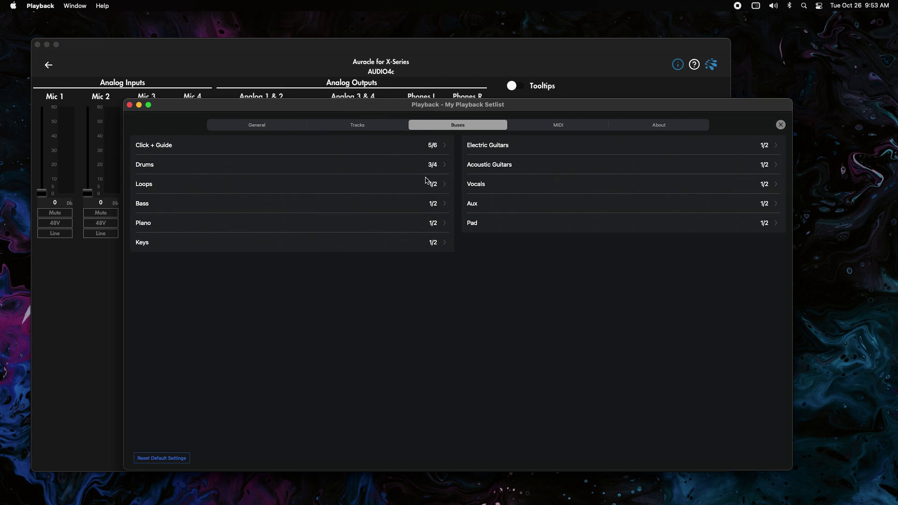
{"action": "left_click", "coordinate": [427, 181]}
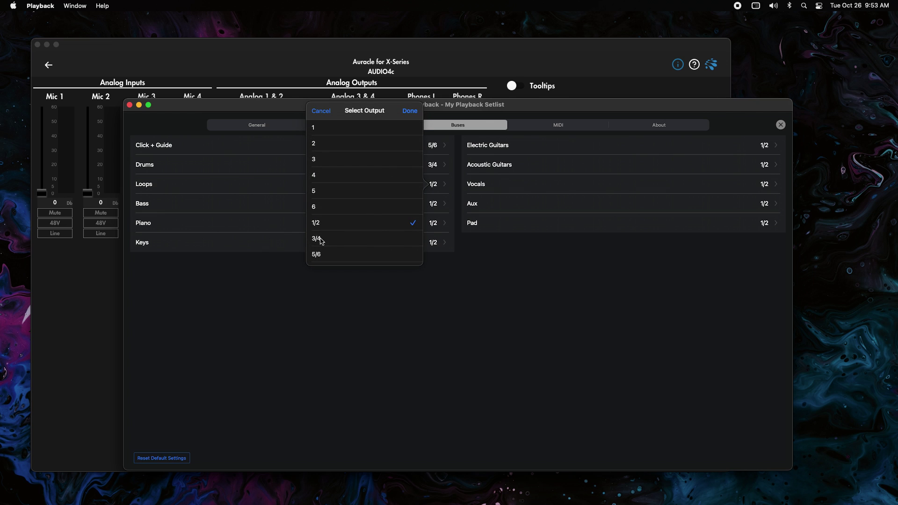
{"action": "left_click", "coordinate": [410, 111]}
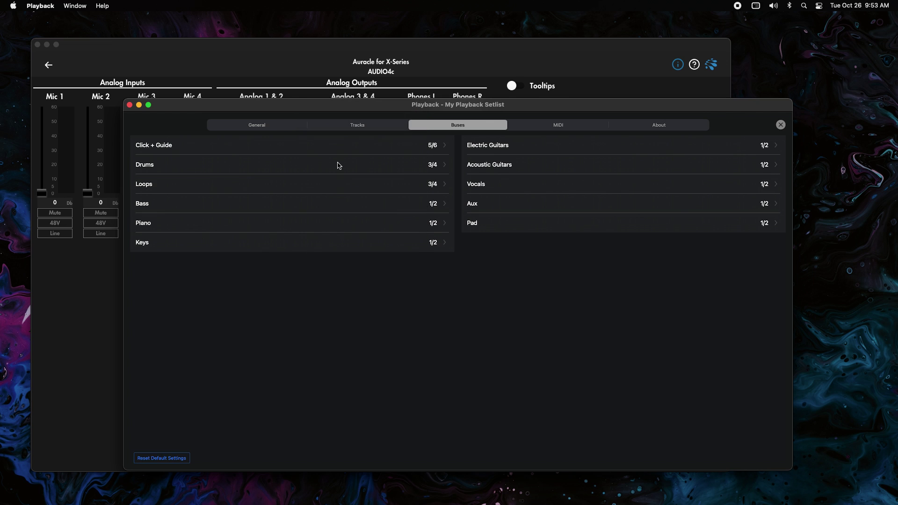
{"action": "left_click", "coordinate": [435, 204]}
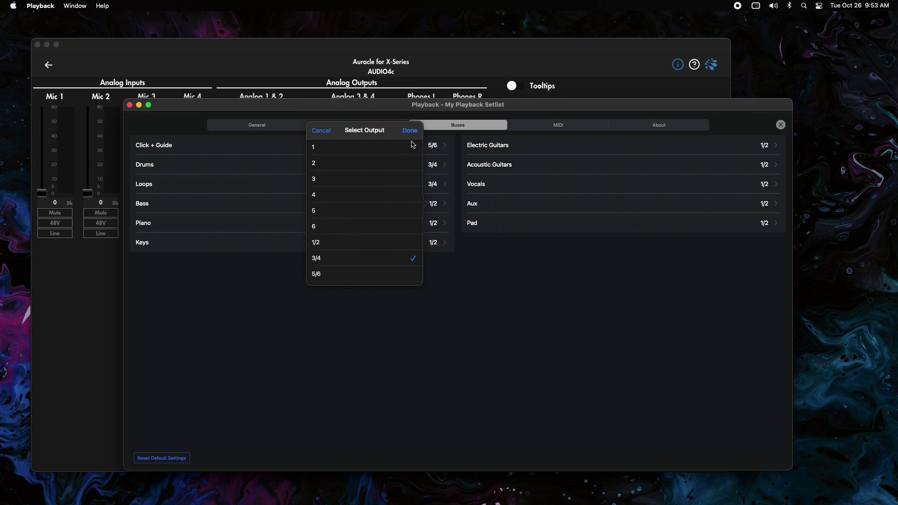
{"action": "left_click", "coordinate": [411, 130]}
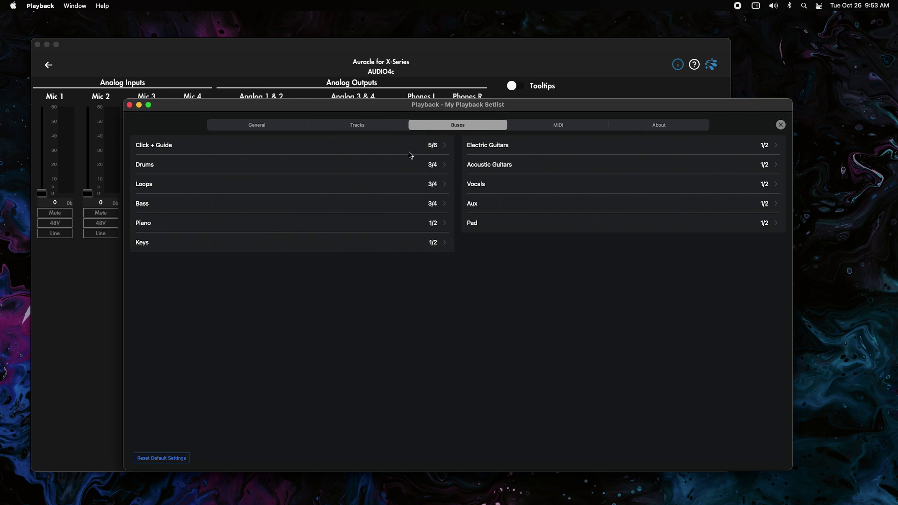
Keep Click + Guide on outputs 5/6 and close the Playback settings.
{"action": "left_click", "coordinate": [433, 147]}
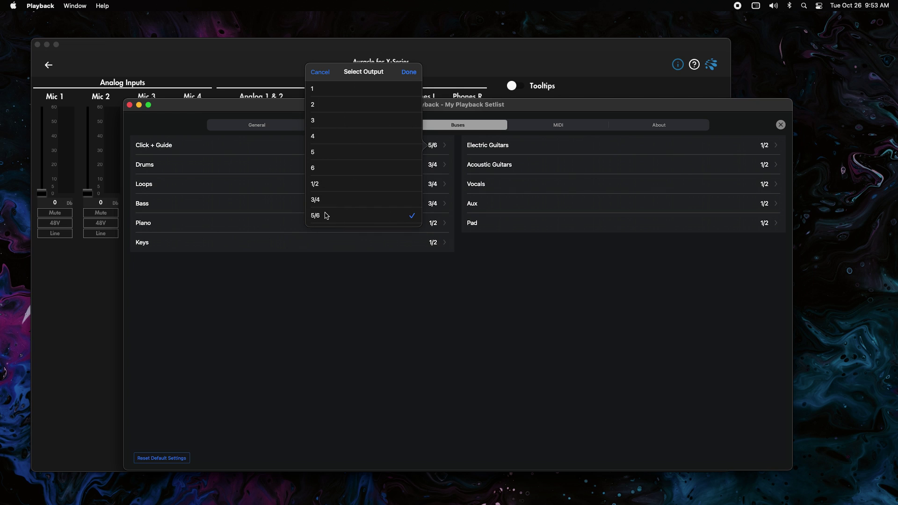
{"action": "left_click", "coordinate": [415, 73]}
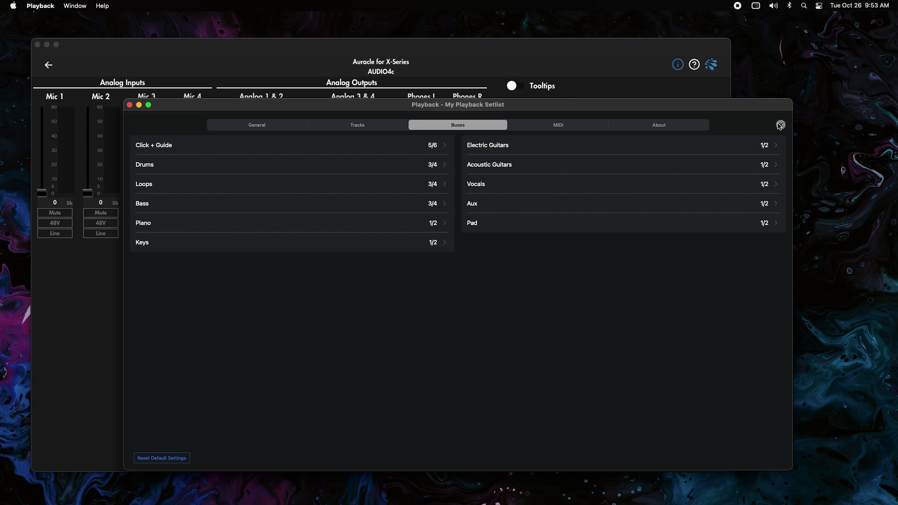
{"action": "left_click", "coordinate": [780, 125]}
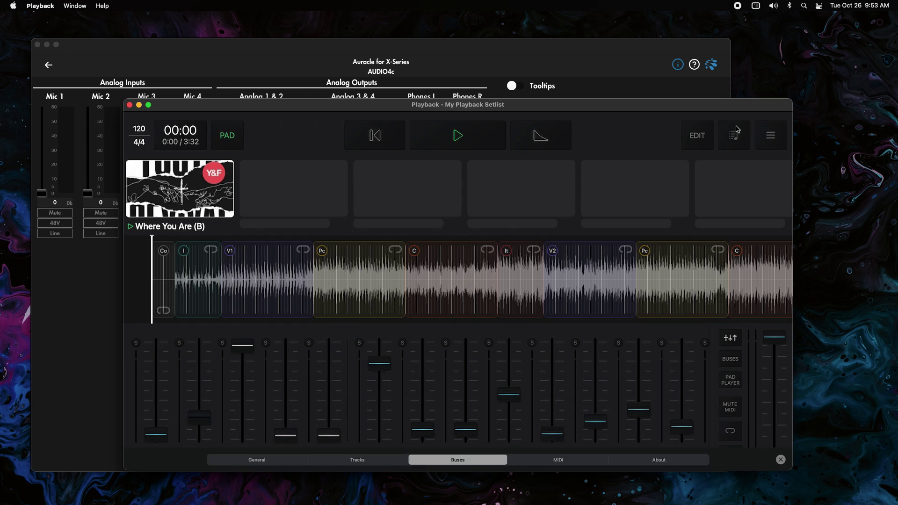
Test-play Where You Are (B), checking Auracle's meters, stop it, and show the bus faders.
{"action": "left_click", "coordinate": [458, 135]}
{"action": "left_click", "coordinate": [450, 69]}
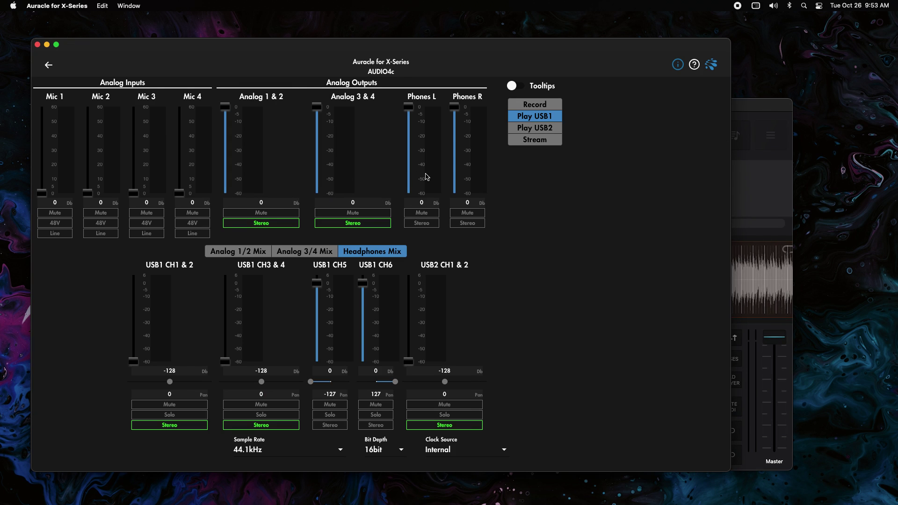
{"action": "left_click", "coordinate": [750, 109]}
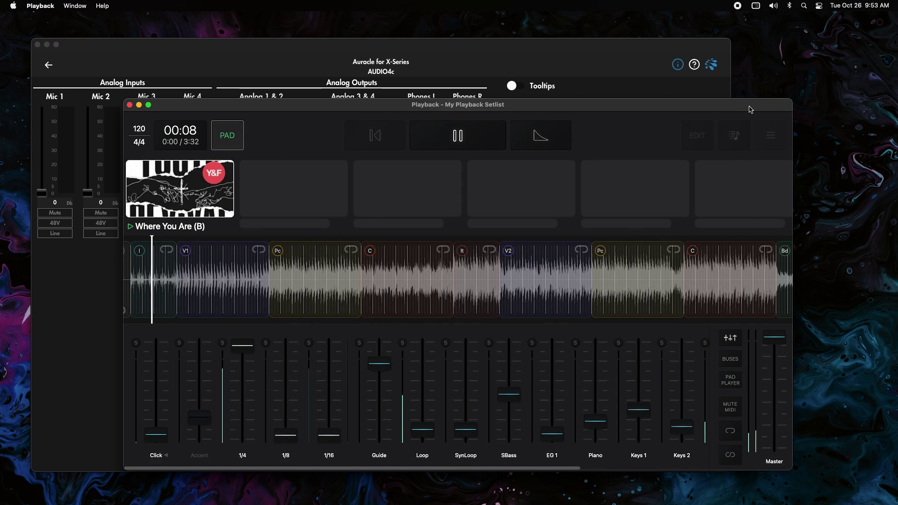
{"action": "left_click", "coordinate": [539, 135]}
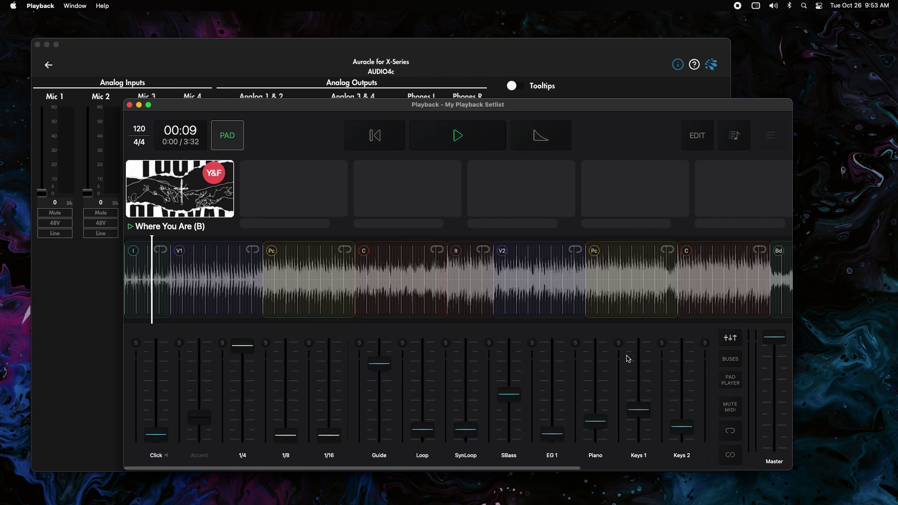
{"action": "left_click", "coordinate": [728, 357]}
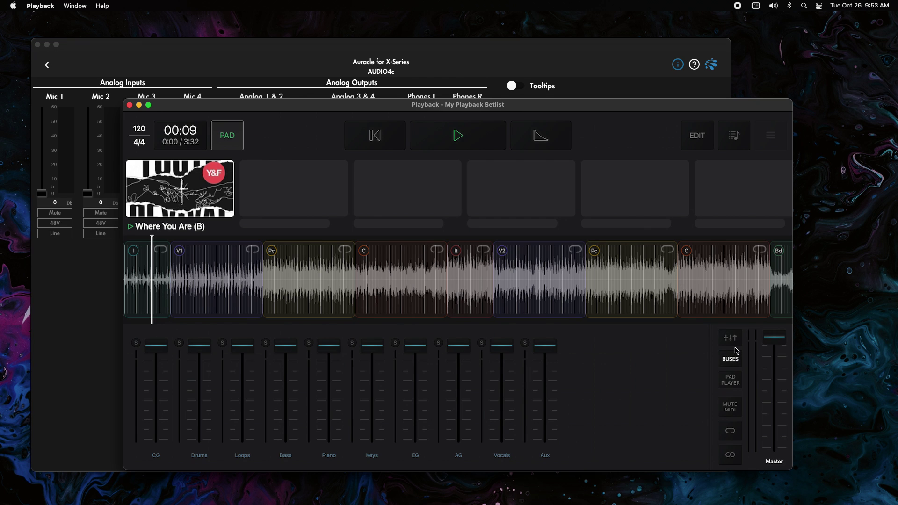
{"action": "left_click", "coordinate": [735, 350]}
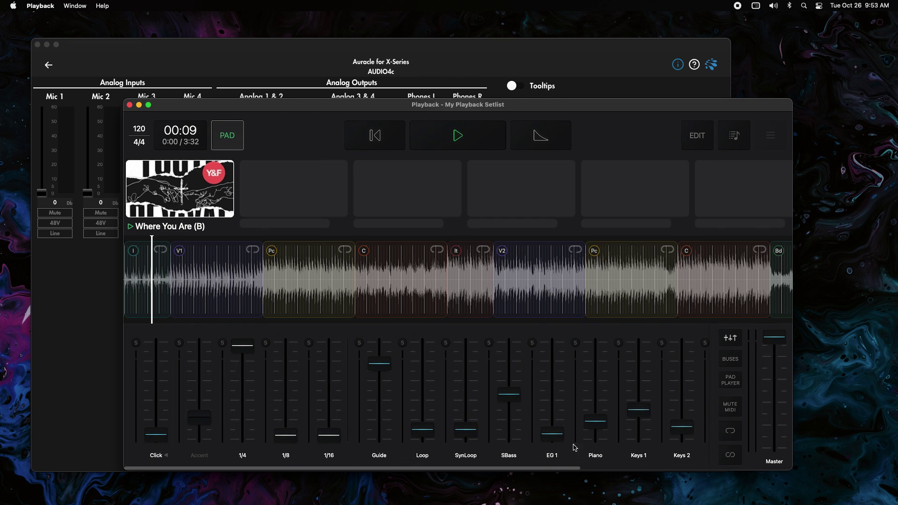
{"action": "left_click_drag", "start_coordinate": [534, 471], "coordinate": [361, 469]}
{"action": "left_click", "coordinate": [730, 360]}
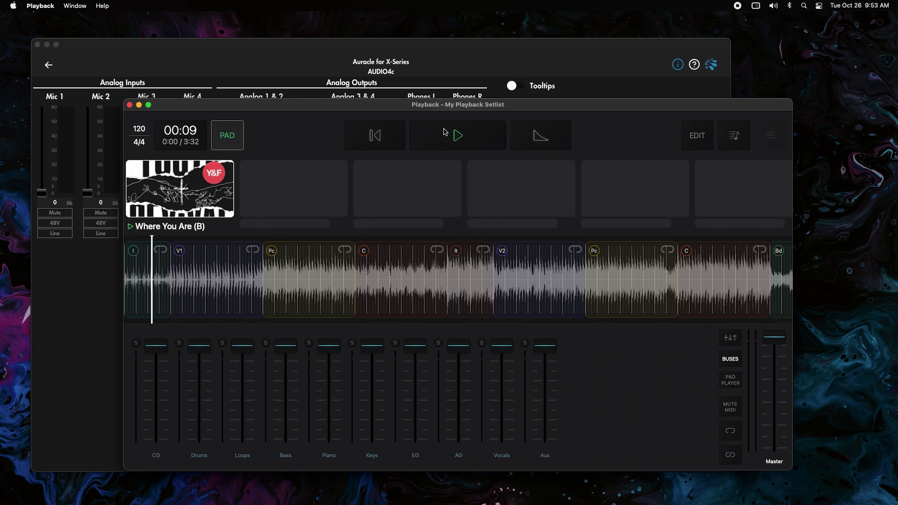
Bring Auracle forward and view the Analog 3/4 Mix, then the Analog 1/2 Mix levels.
{"action": "left_click", "coordinate": [450, 69]}
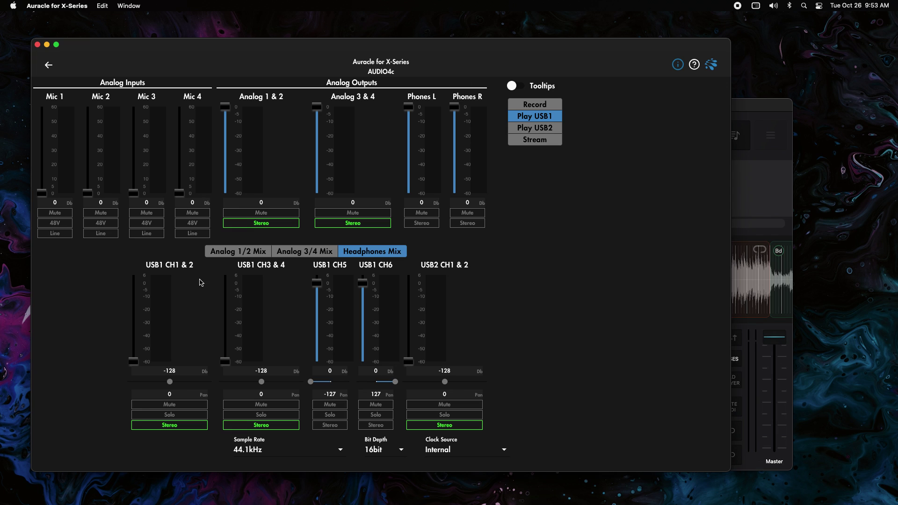
{"action": "left_click", "coordinate": [304, 251]}
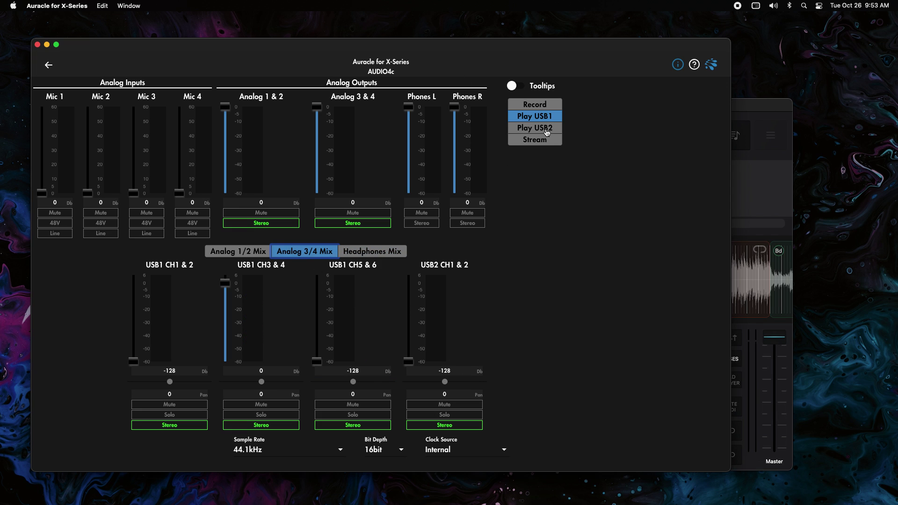
{"action": "left_click", "coordinate": [253, 252]}
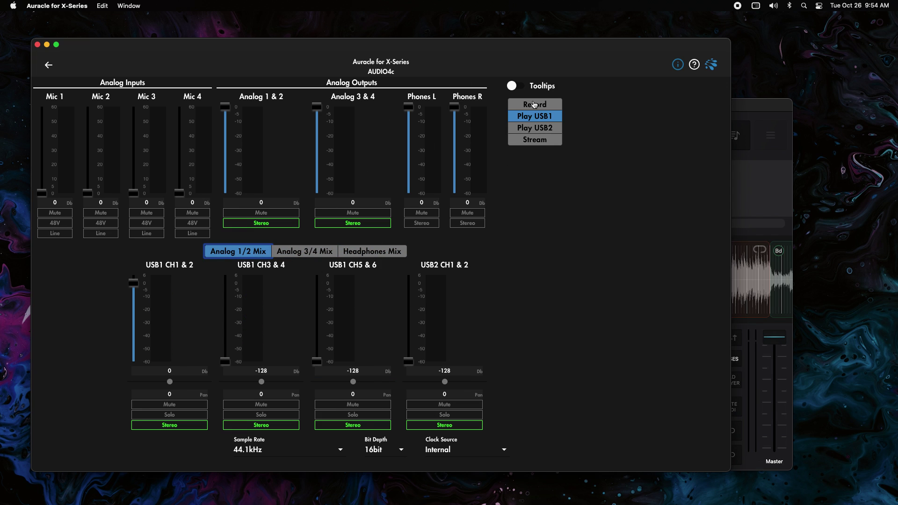